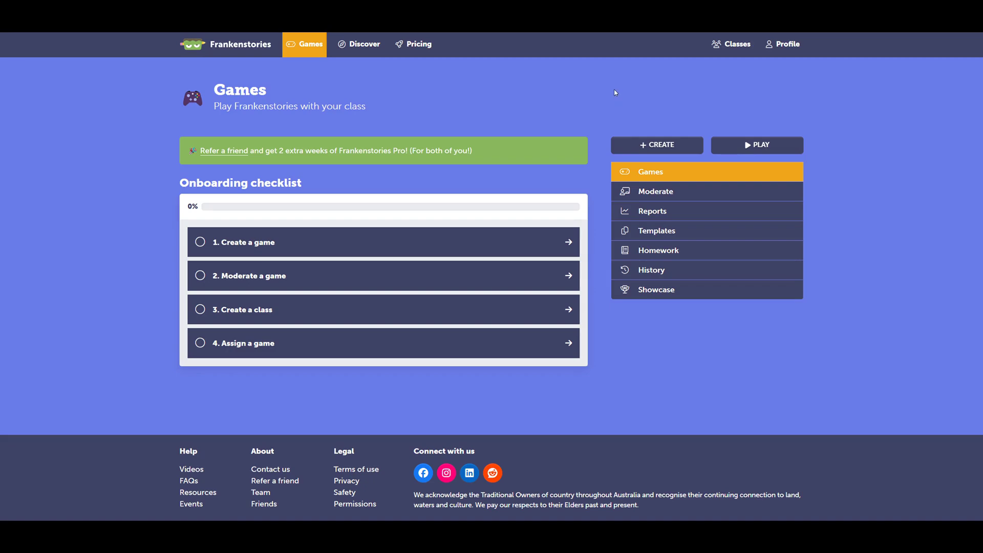
Step: From the Classes page, create a new class named 'Test'
click(739, 46)
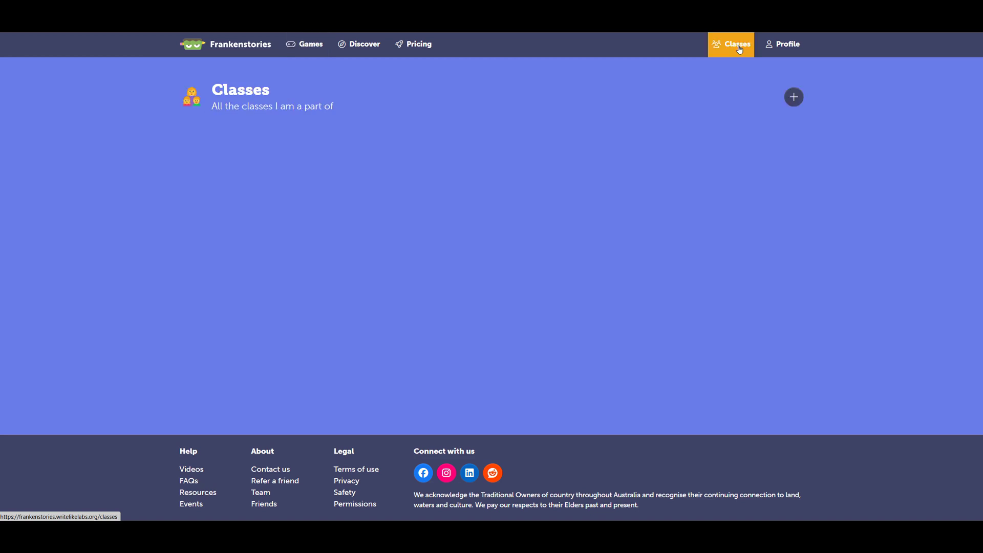
click(798, 102)
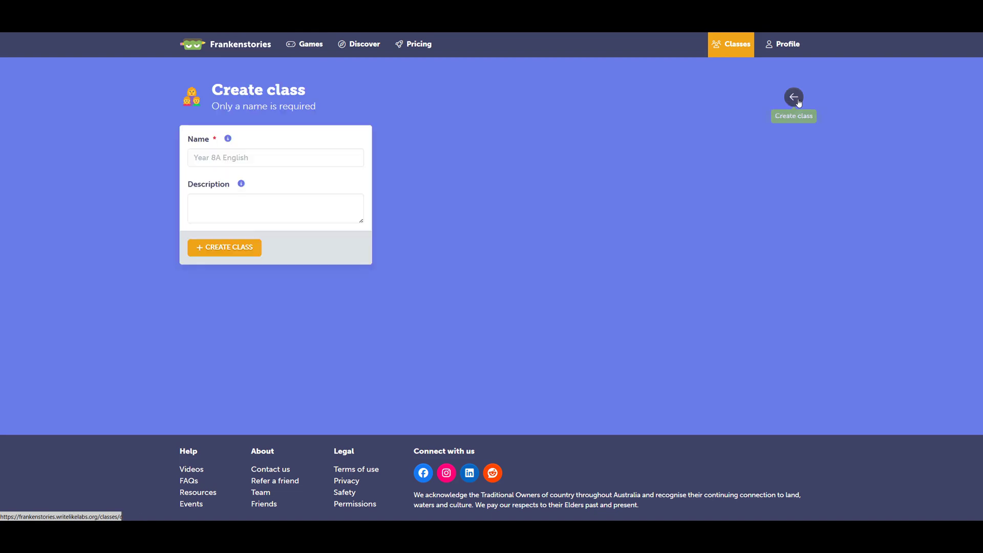
click(257, 156)
text(Test)
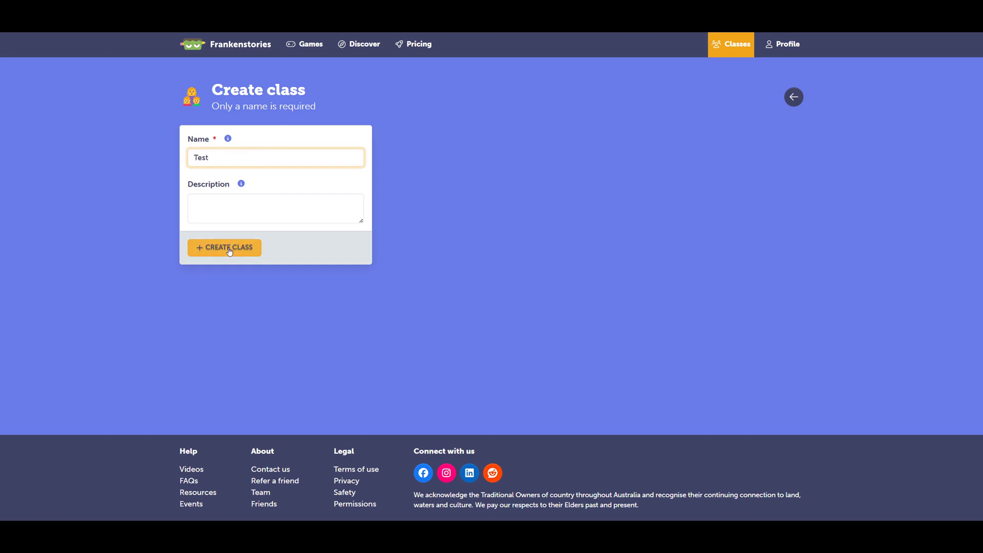
click(228, 247)
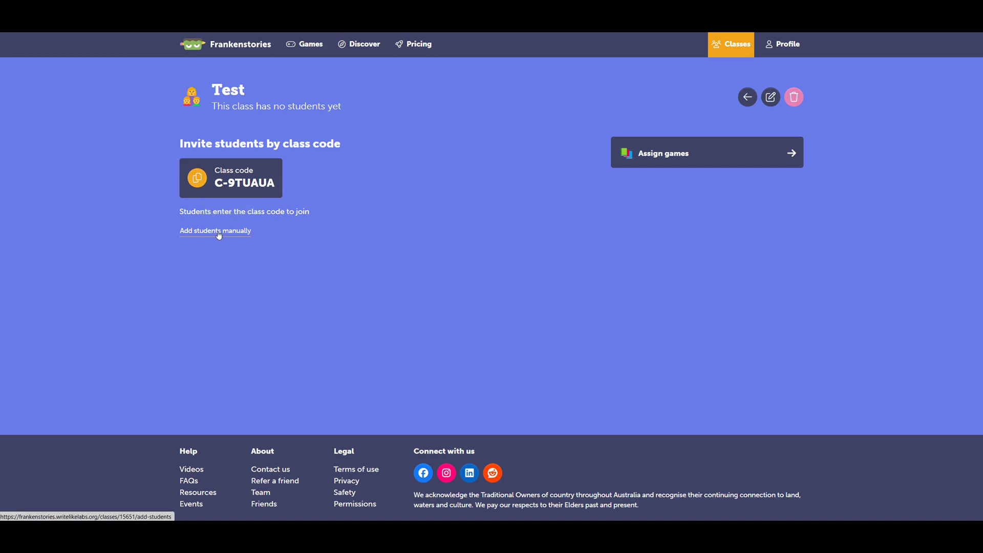
Step: Snap the Test class page to the left half of the screen, beside a second Frankenstories window
key(super+Left)
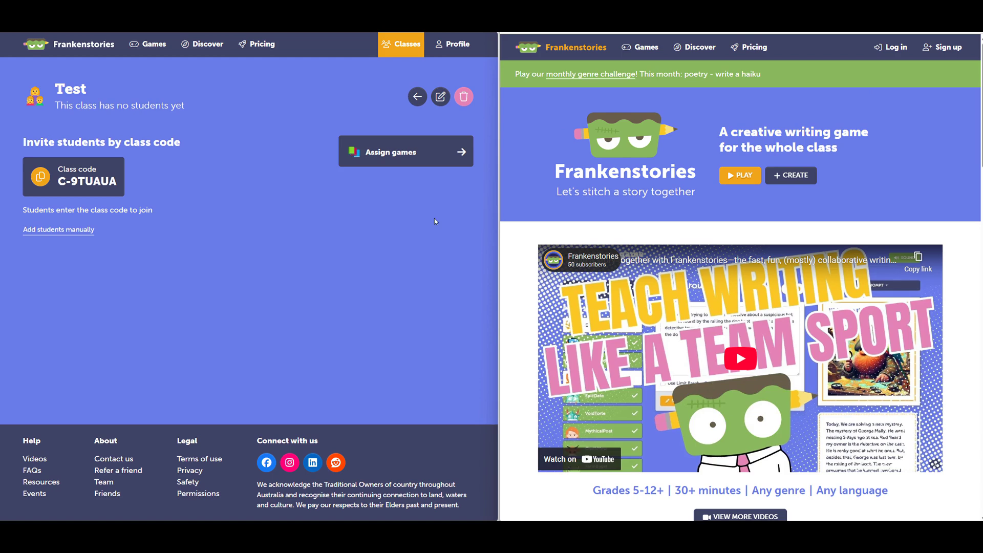
Step: Copy the Test class code and paste it into a student sign-up form in the second window
click(99, 180)
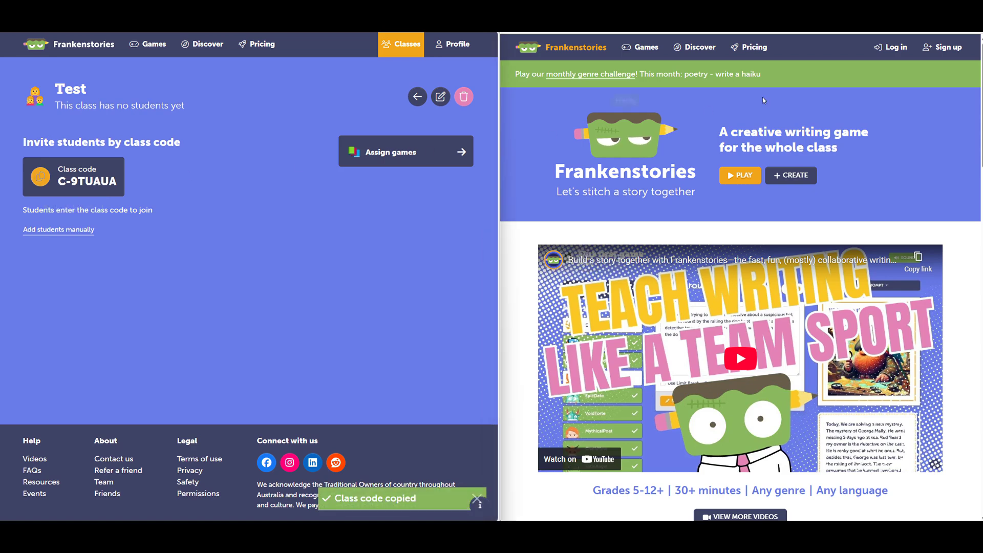
click(951, 49)
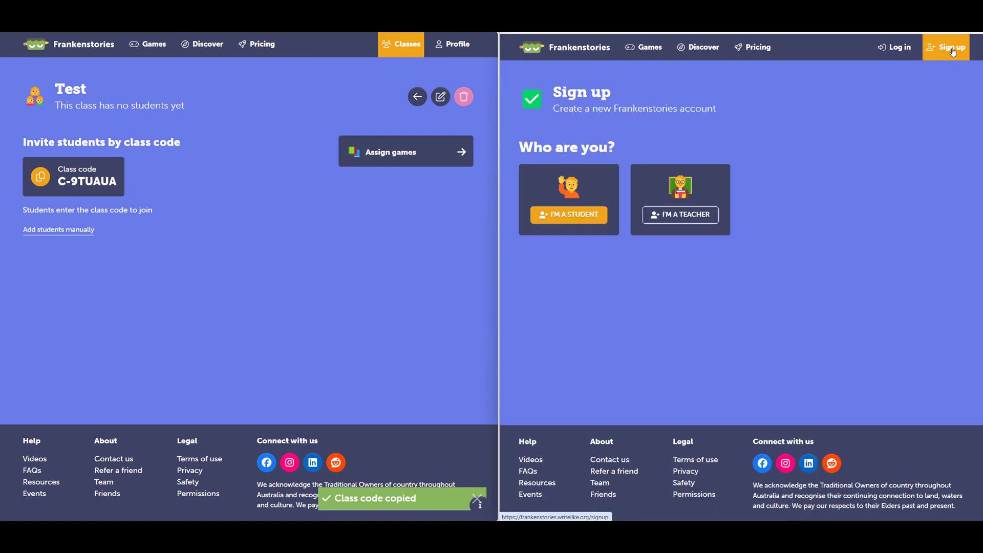
click(565, 217)
click(560, 174)
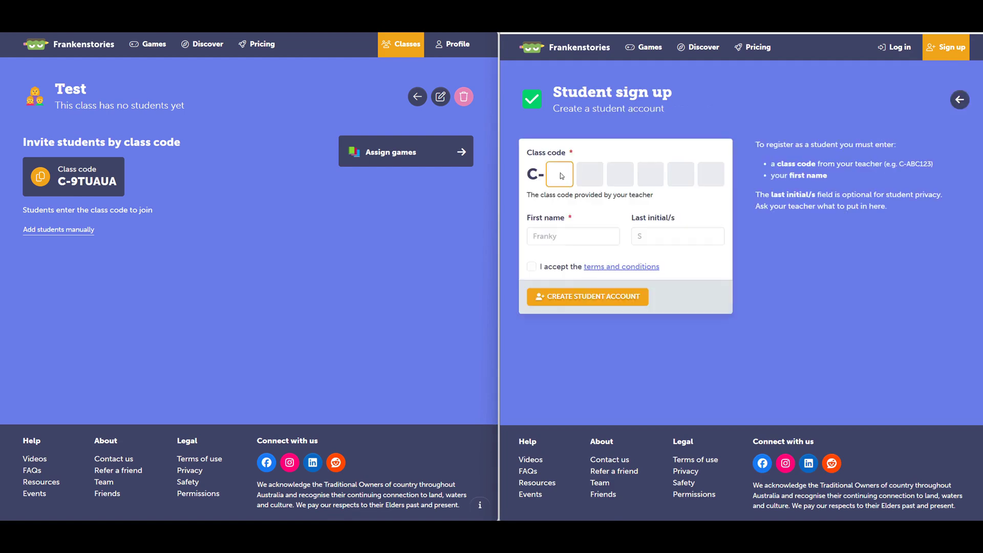
key(ctrl+v)
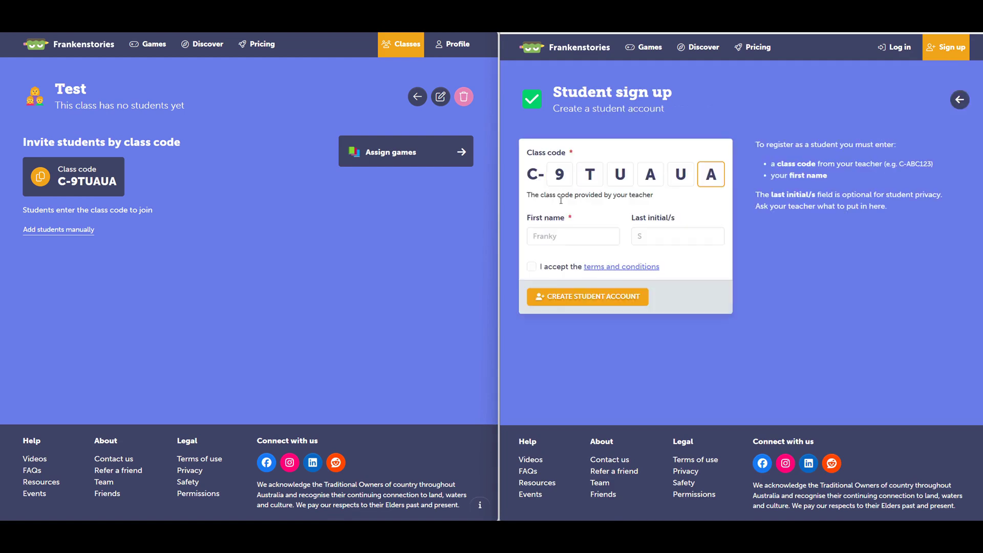
Step: Enter the student's first name and last initial, accept the terms, and create the account
click(560, 236)
text(Harry)
key(Tab)
text(P)
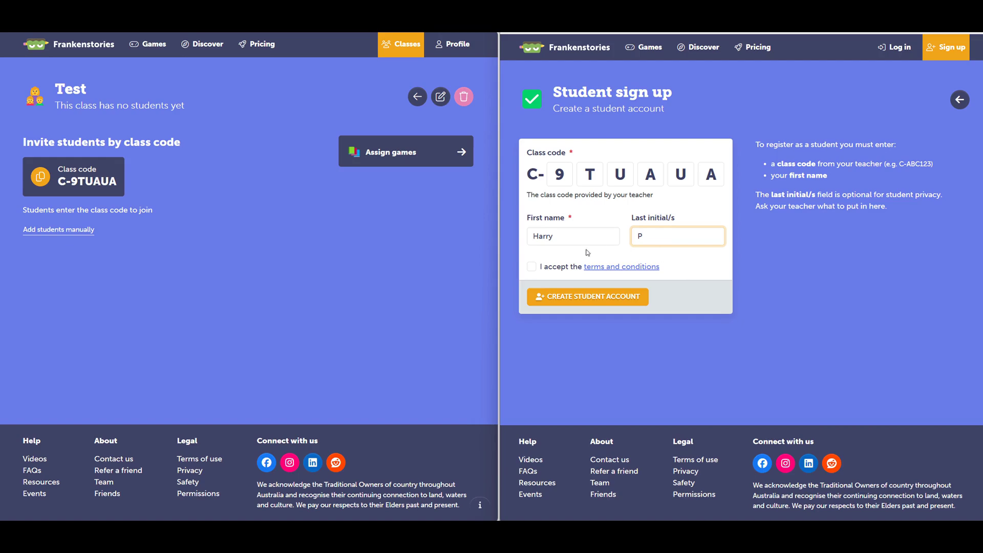
click(532, 267)
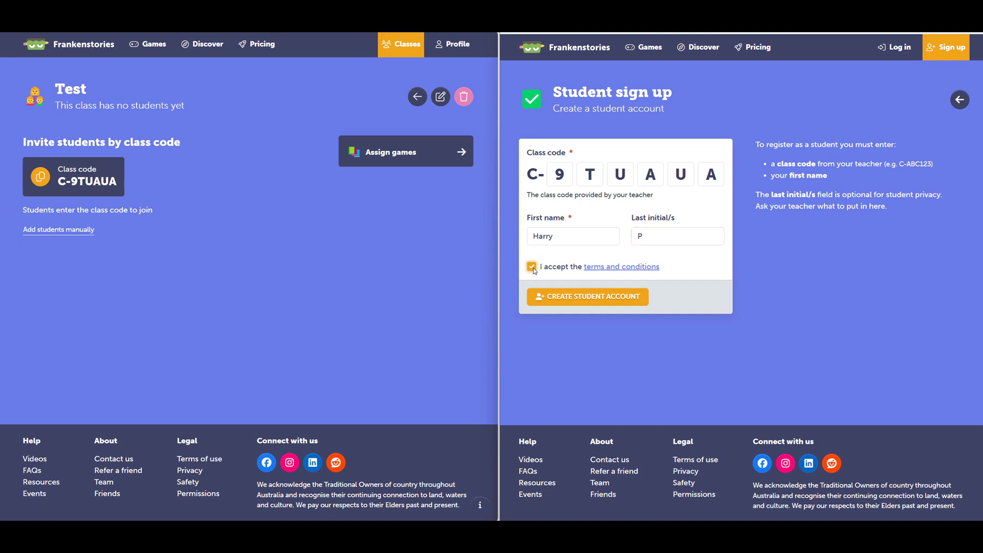
click(568, 300)
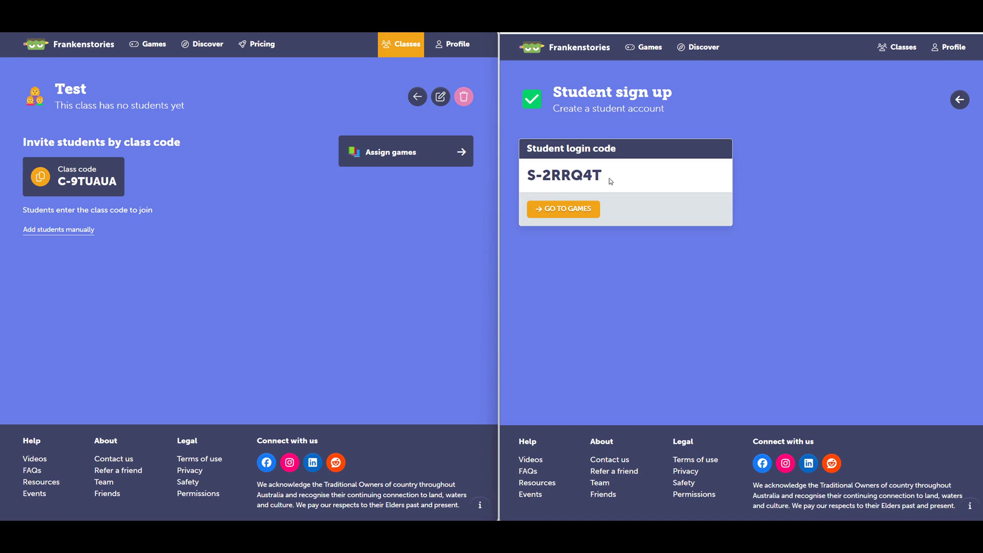
Step: Manually add five more students to the Test class, then return to the class page
click(81, 233)
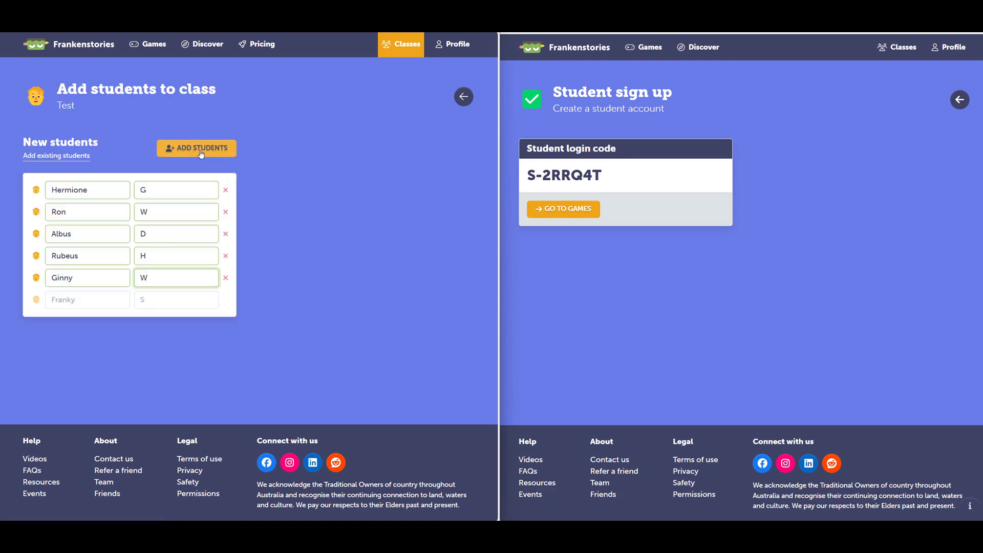
click(196, 148)
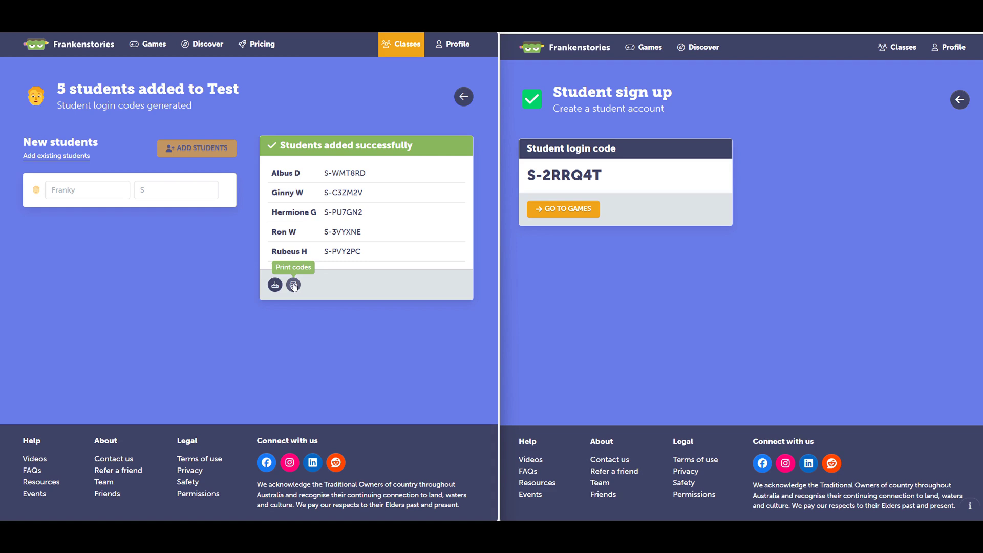
click(460, 100)
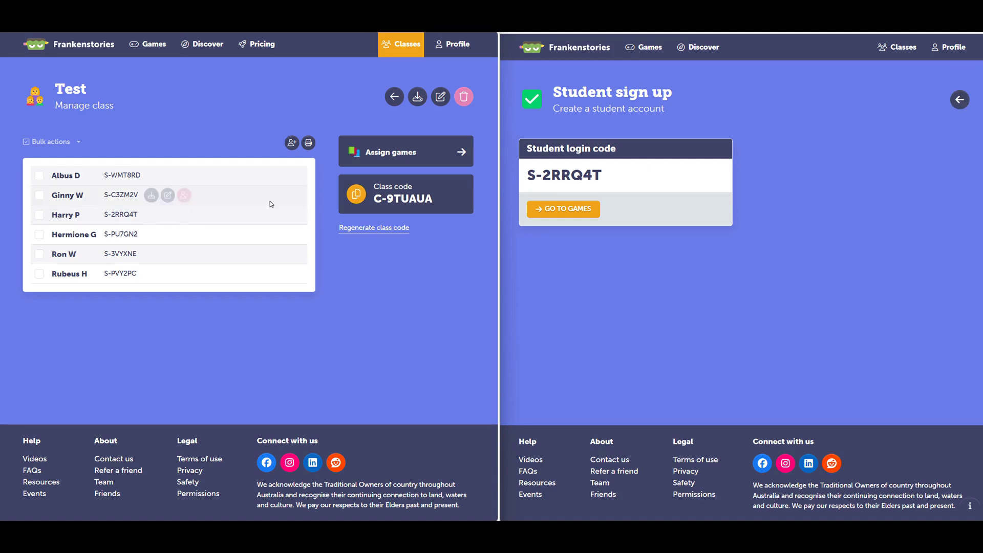
Step: In the second window, log out and log back in with a student's login code
click(953, 48)
click(897, 53)
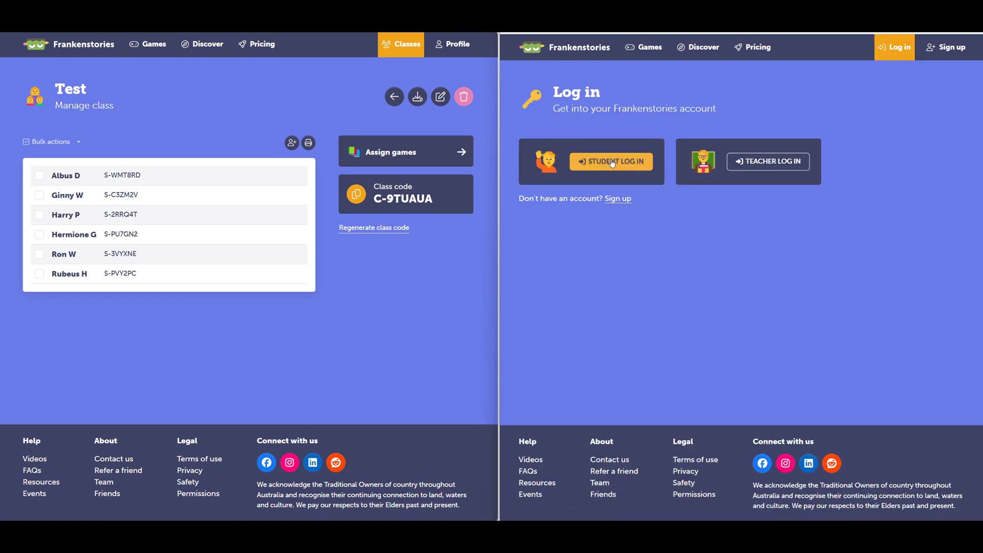
click(613, 165)
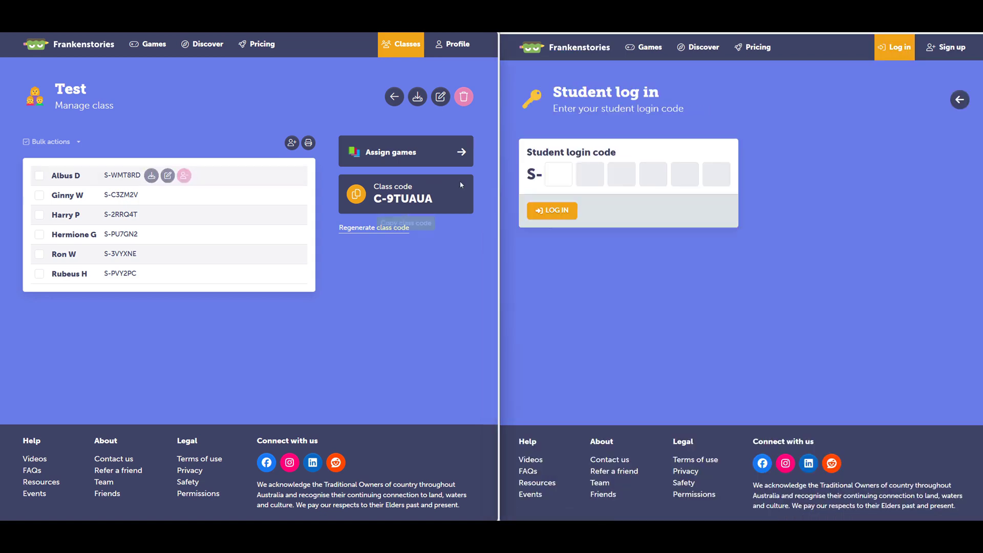
click(563, 178)
key(ctrl+v)
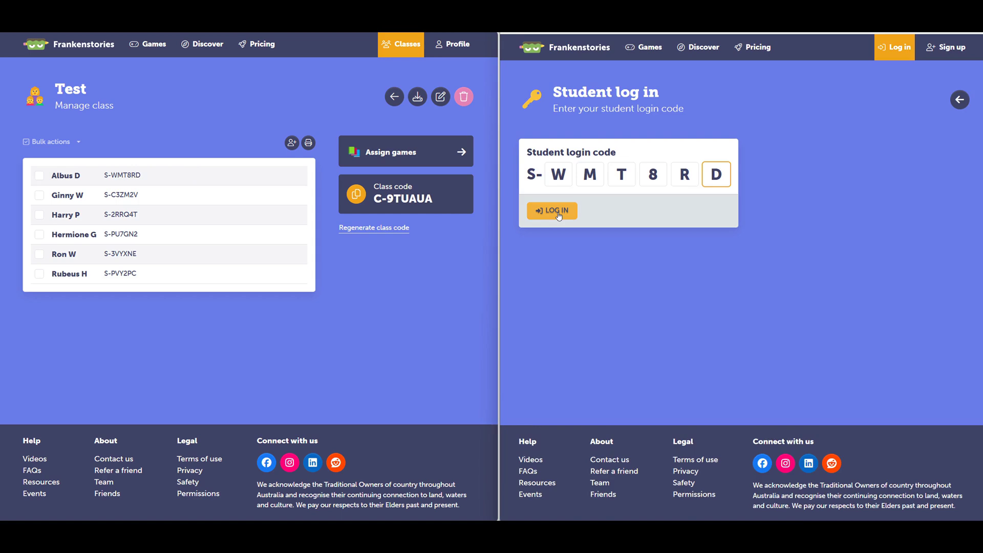
click(558, 215)
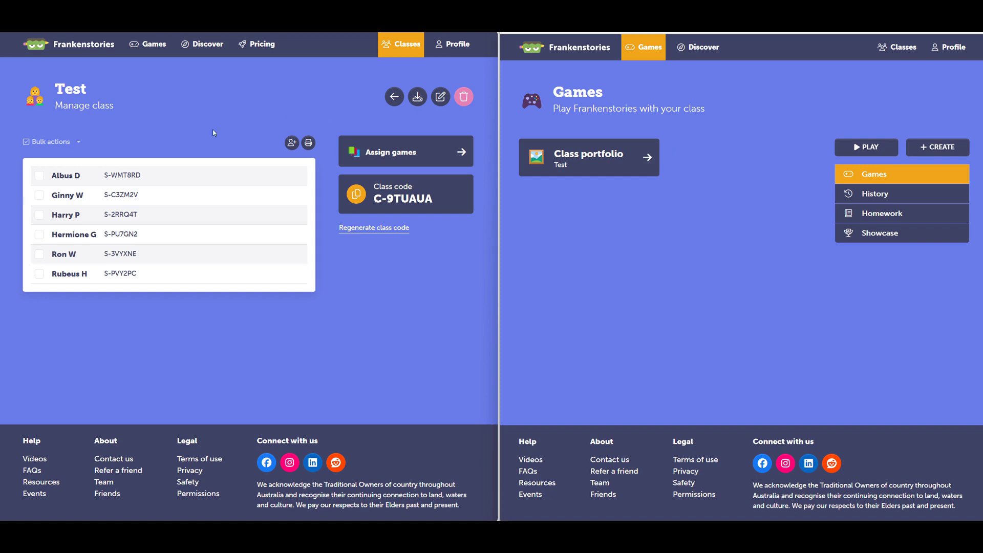
Step: Start a new game from a brand-new prompt and save the template as 'Test'
click(153, 45)
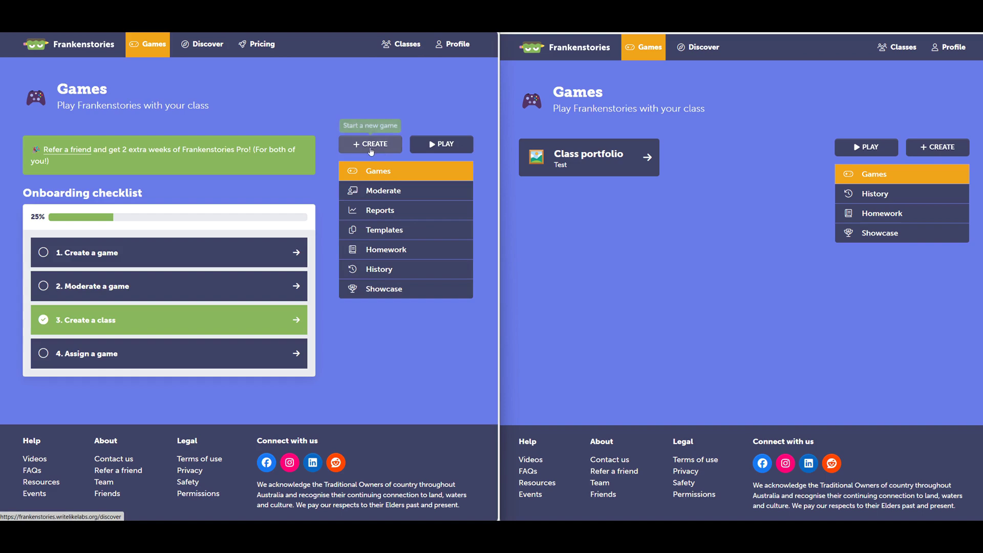
click(386, 145)
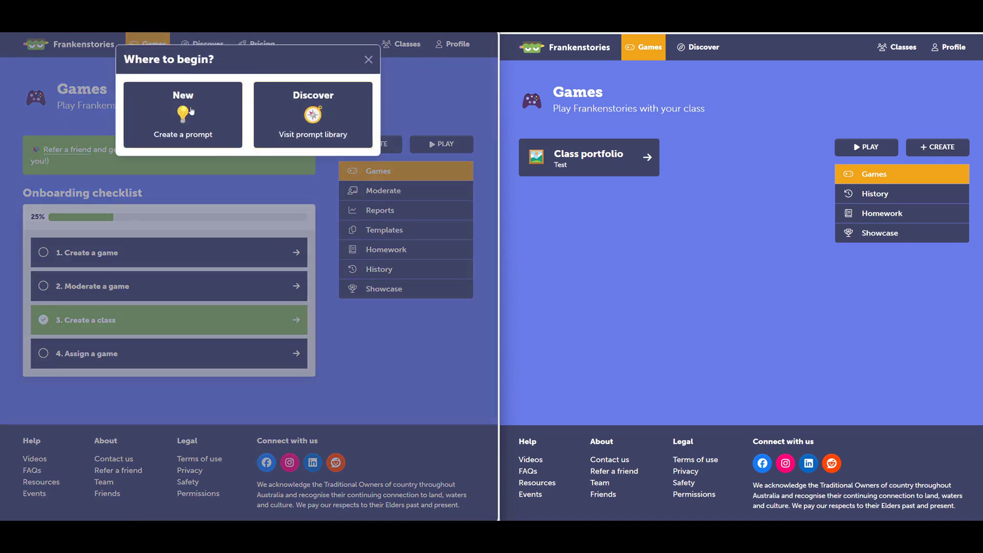
click(163, 111)
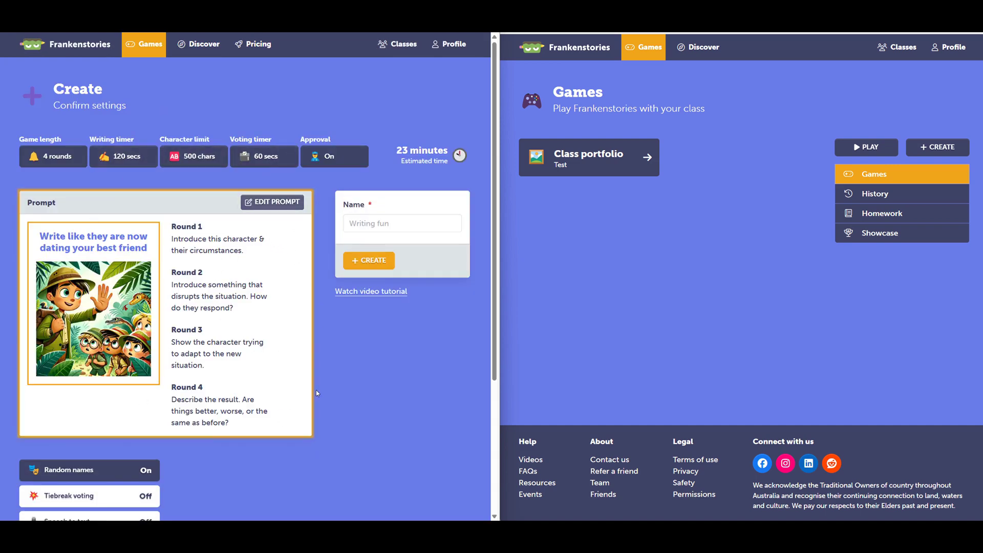
click(384, 223)
text(Test)
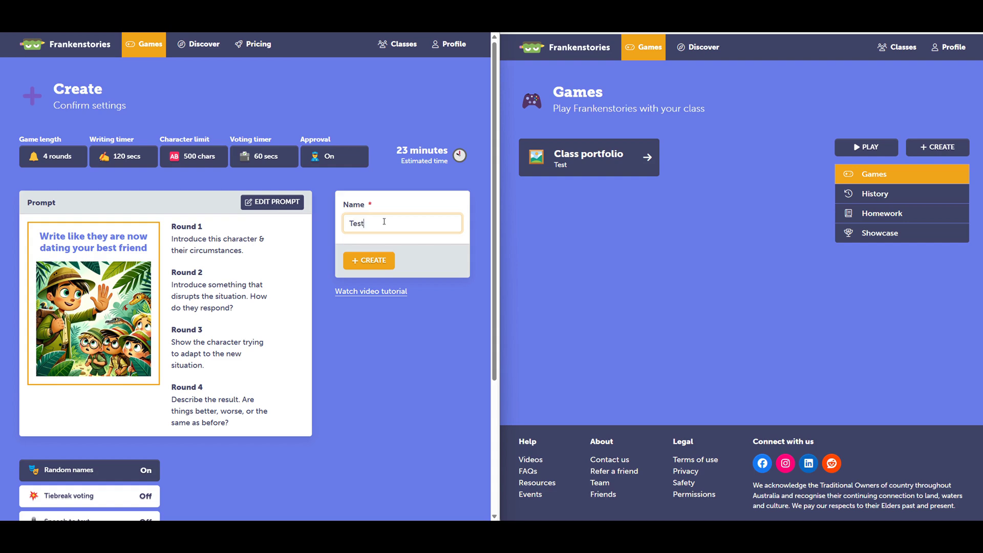
click(369, 261)
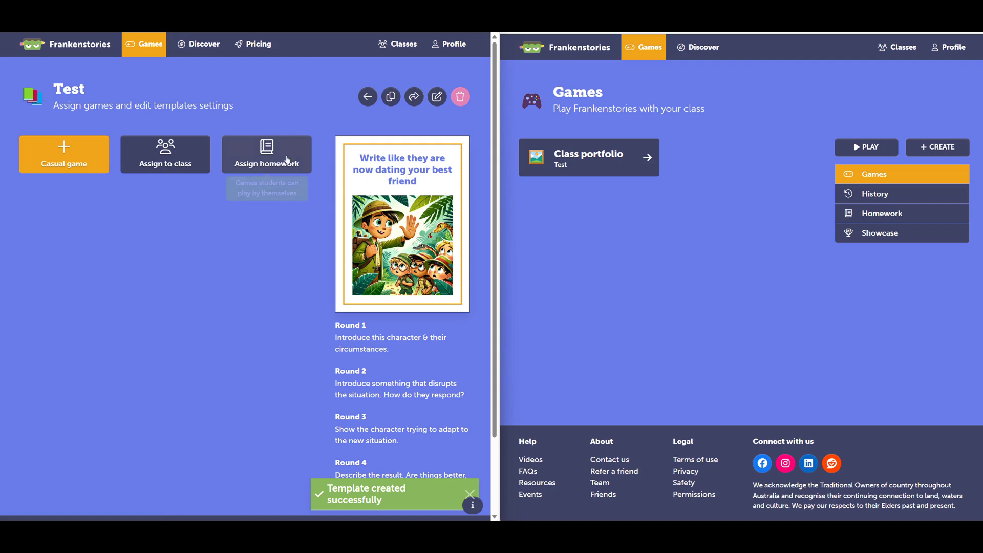
Step: Assign the Test game to the Test (6) class as two teams, moving one student into Team 2
click(164, 157)
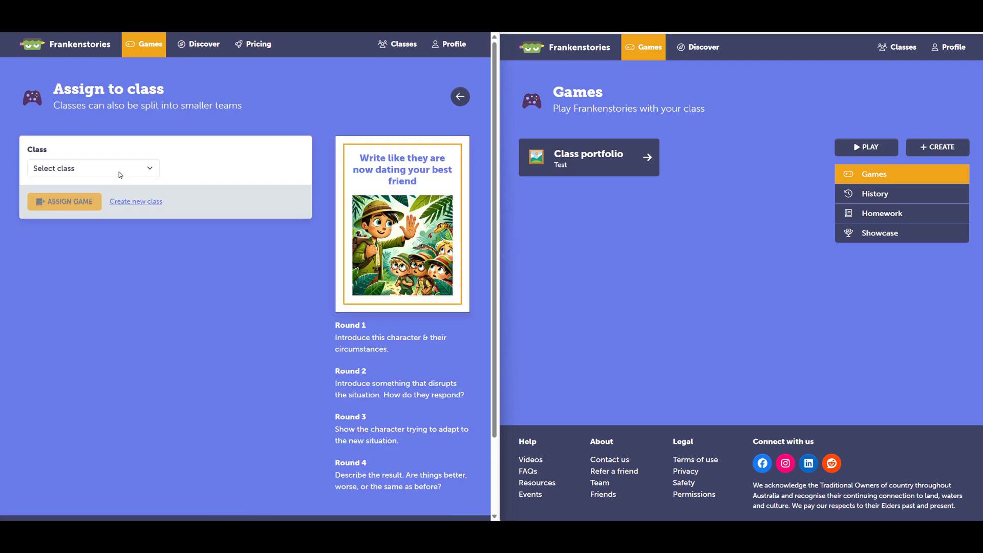
click(119, 171)
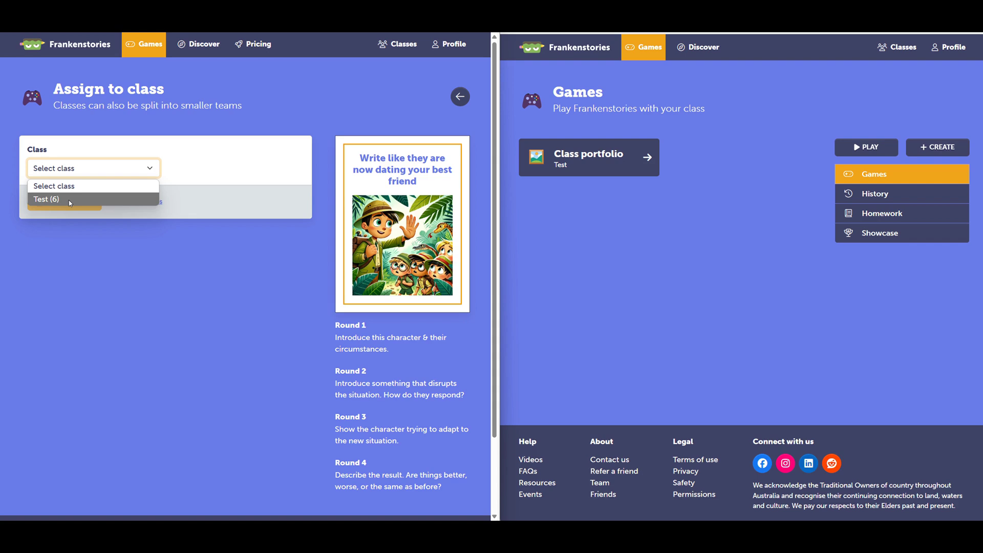
click(69, 199)
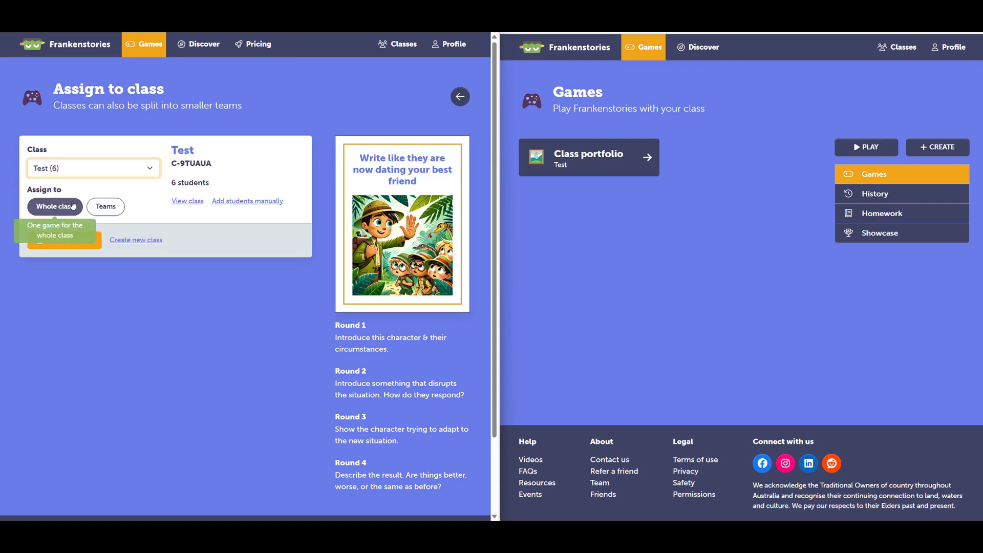
click(104, 207)
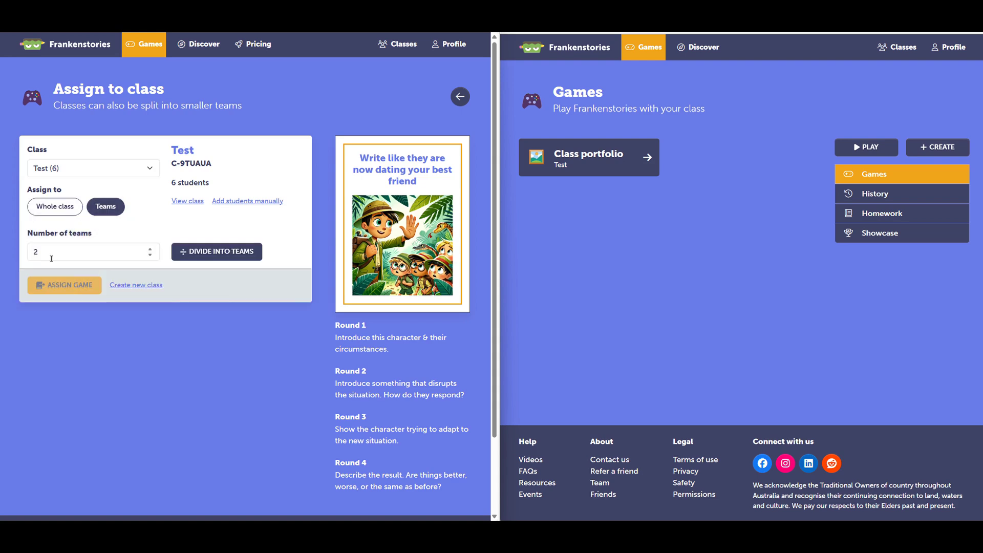
click(211, 252)
scroll(76, 301, down, 2)
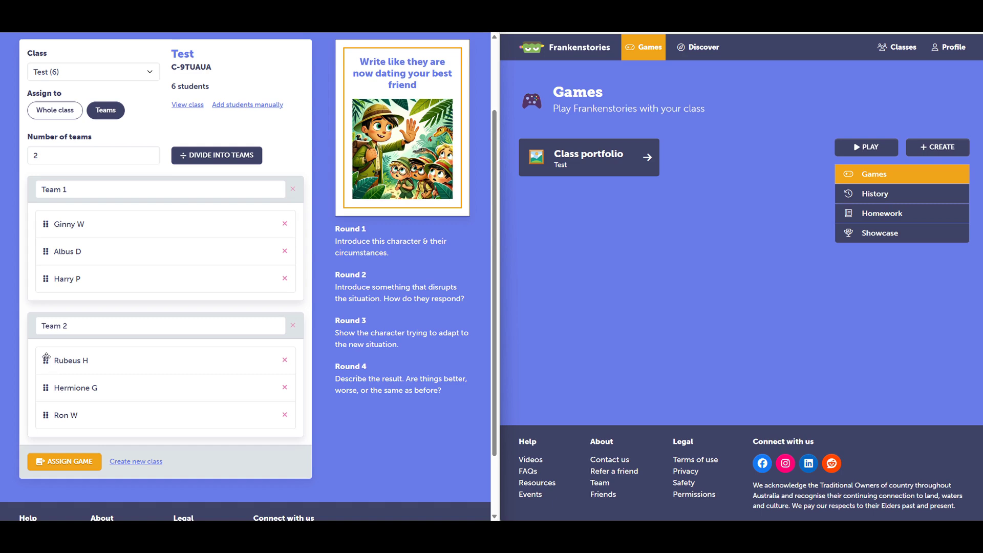
mouse_move(45, 224)
mouse_down()
mouse_move(45, 360)
mouse_move(46, 225)
mouse_up()
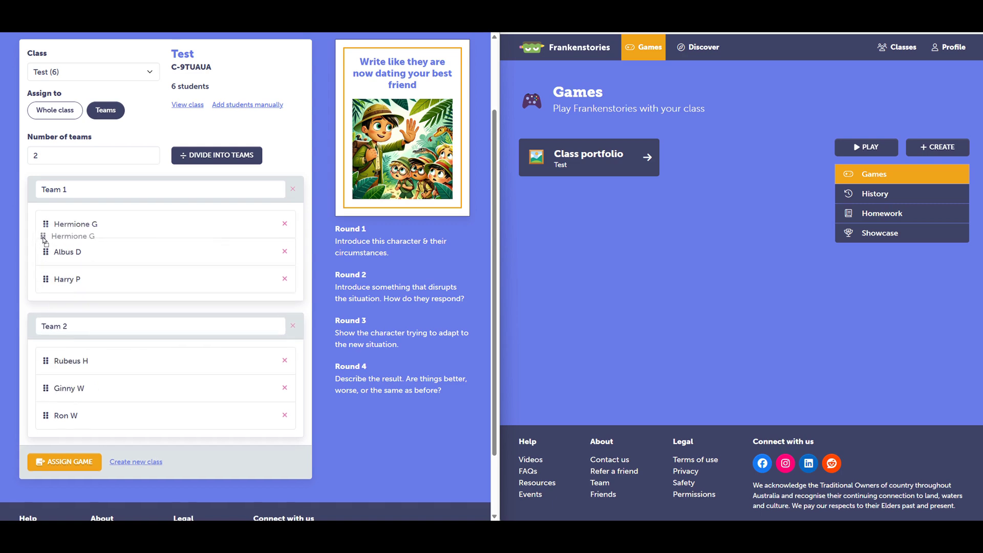
click(77, 463)
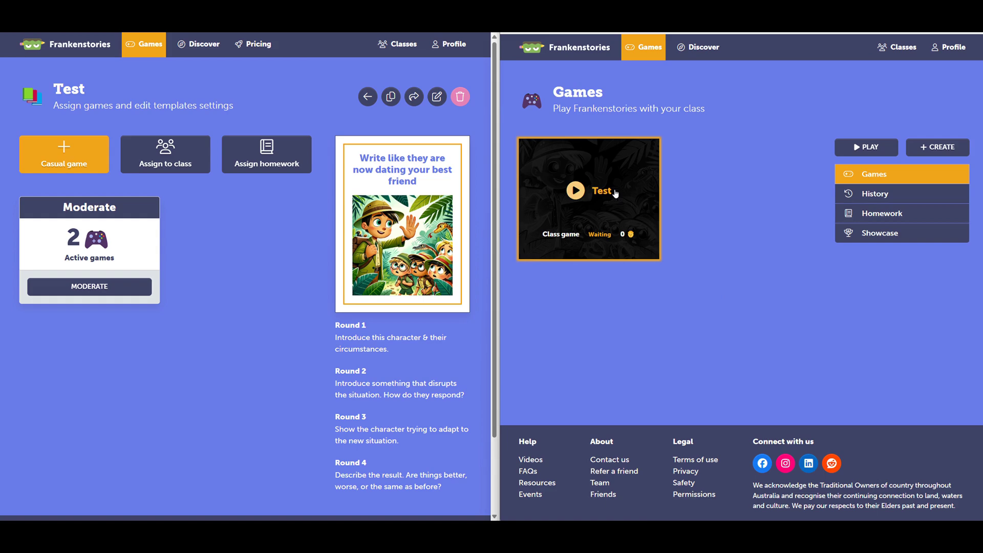
Step: Open the Test game as the student on the right, and its Moderate page on the left
click(650, 209)
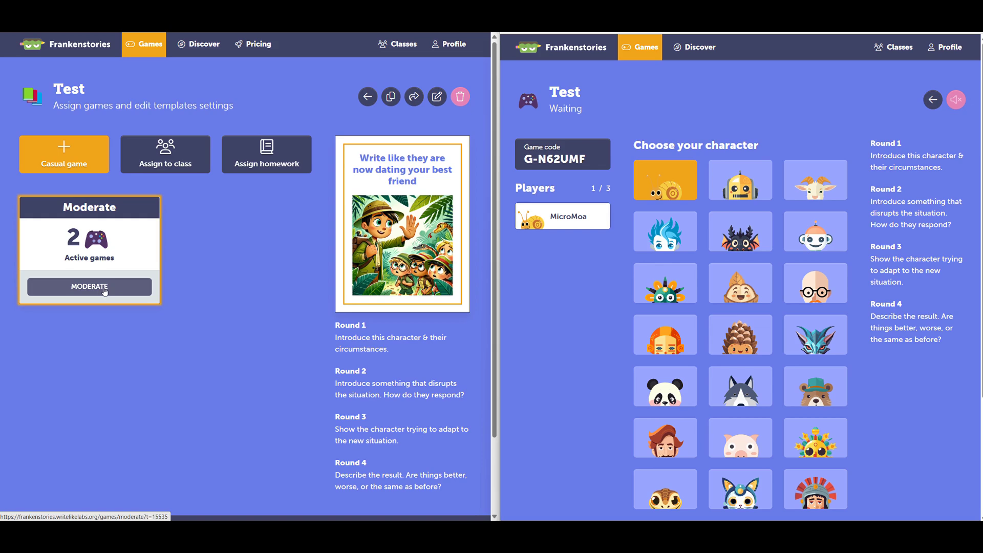
click(105, 291)
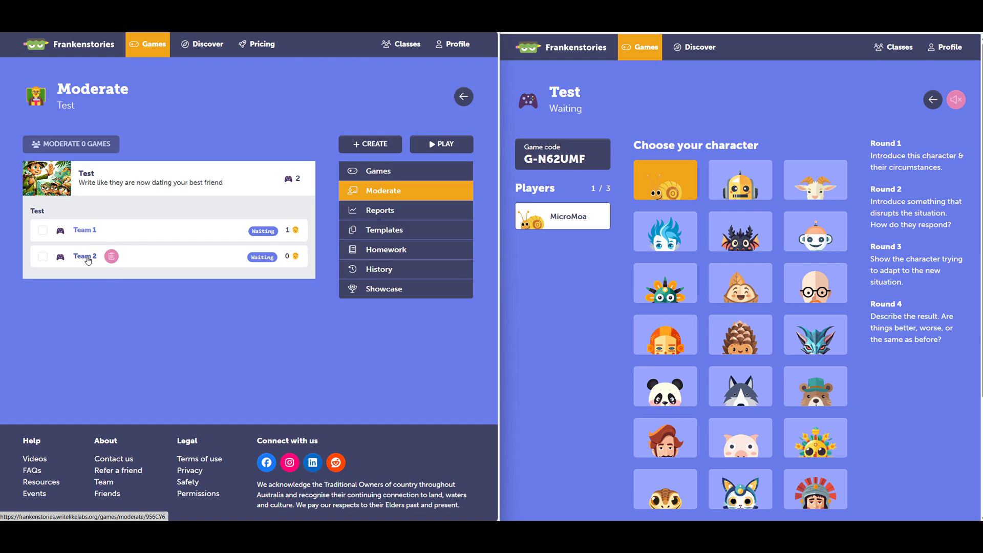
Step: Moderate the Team 1 and Team 2 games together, switching between the two team tabs
click(43, 231)
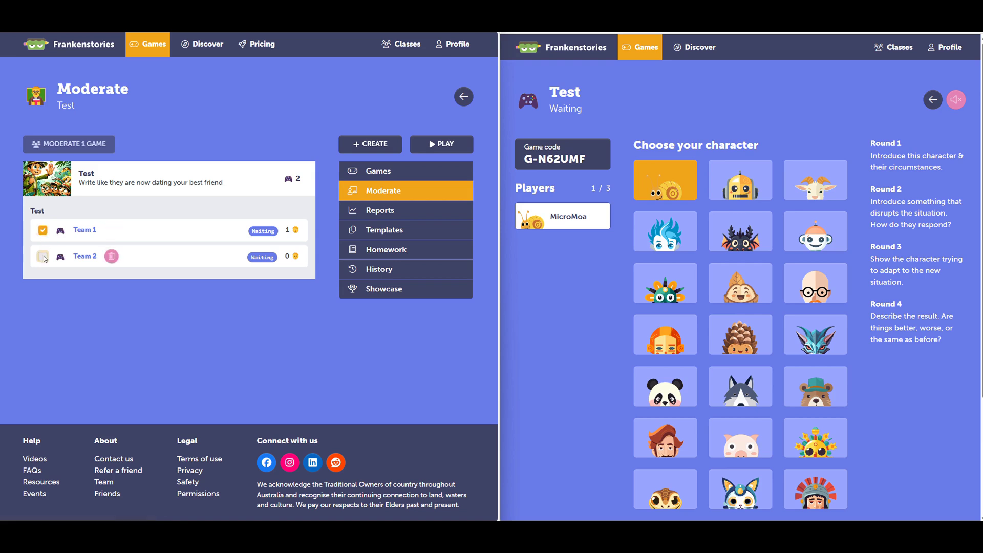
click(44, 258)
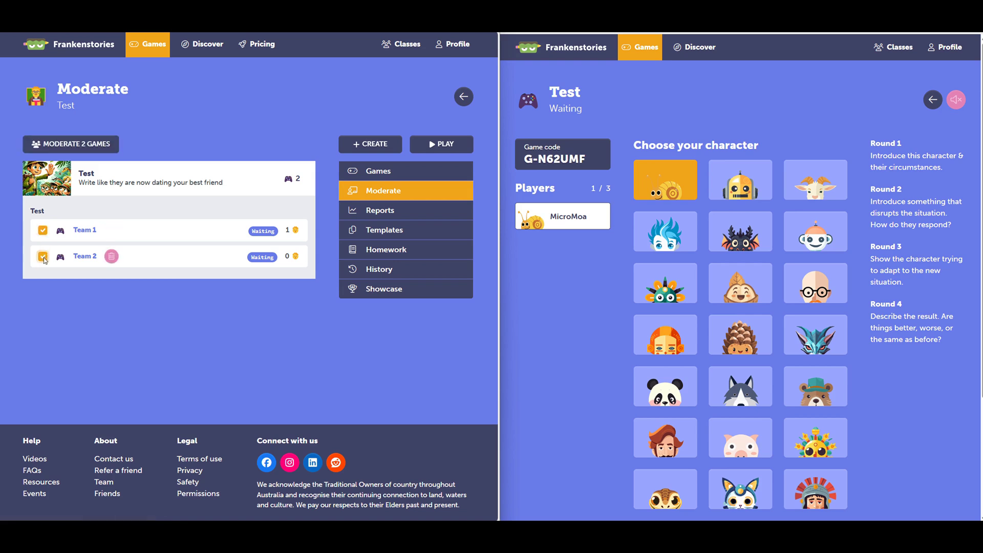
click(84, 145)
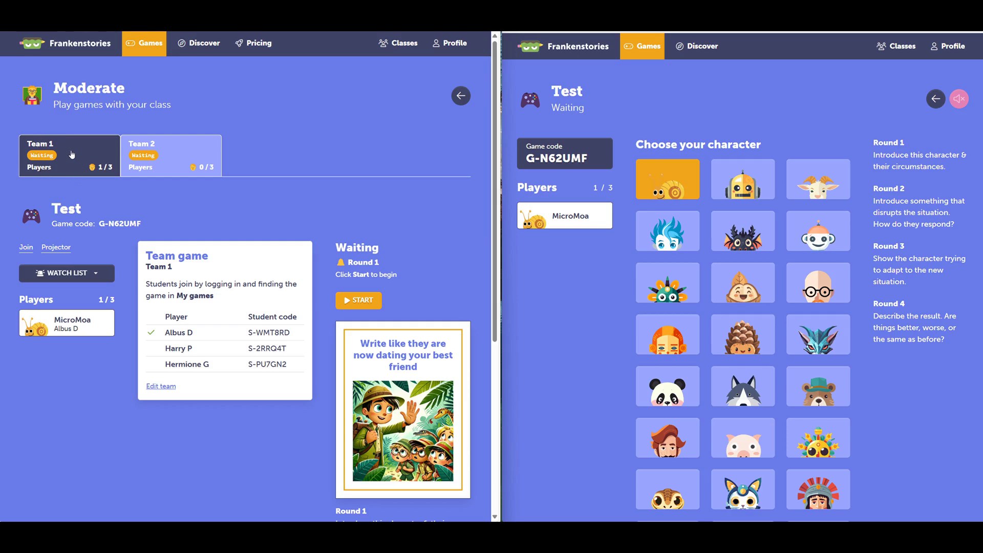
click(166, 157)
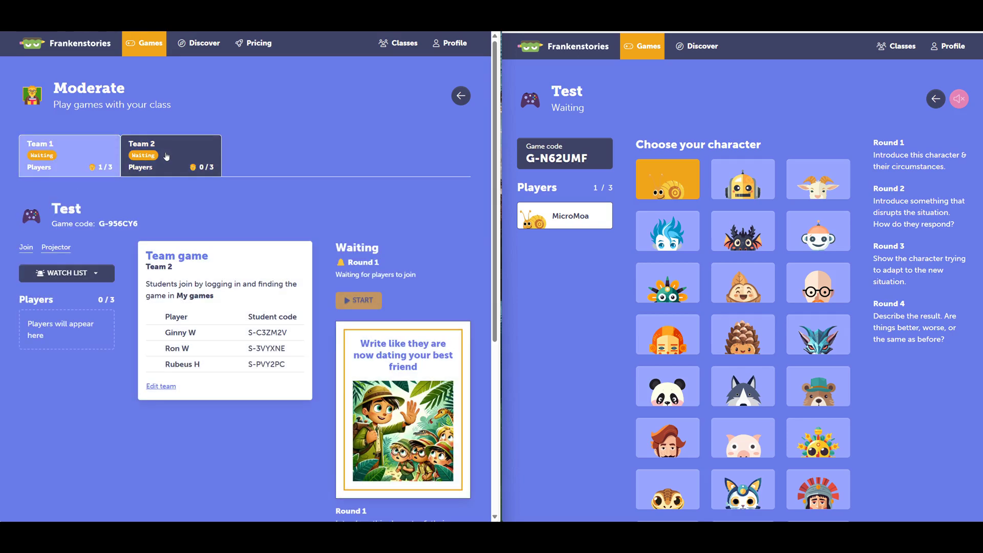
click(67, 154)
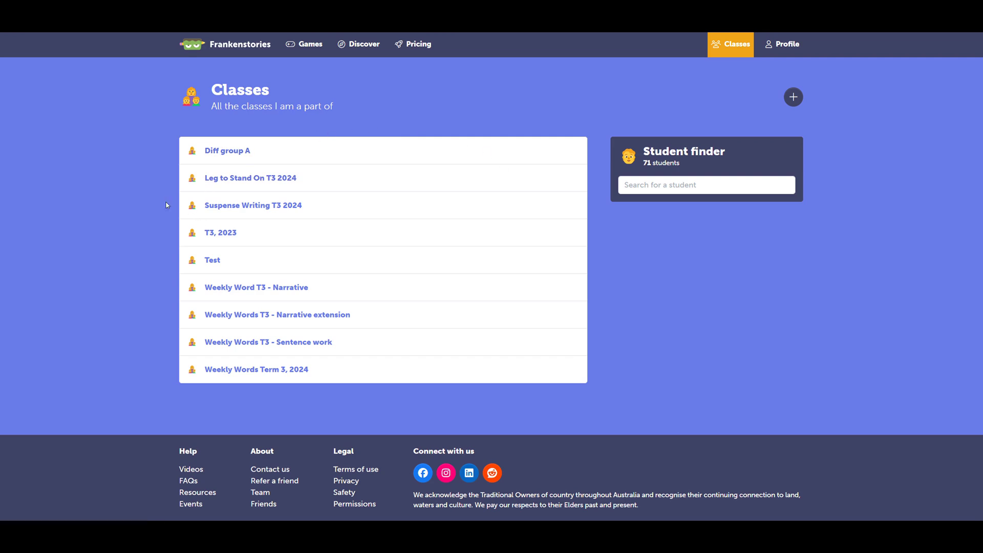
Step: Open the Suspense Writing T3 2024 class portfolio and then one student's profile page
click(242, 206)
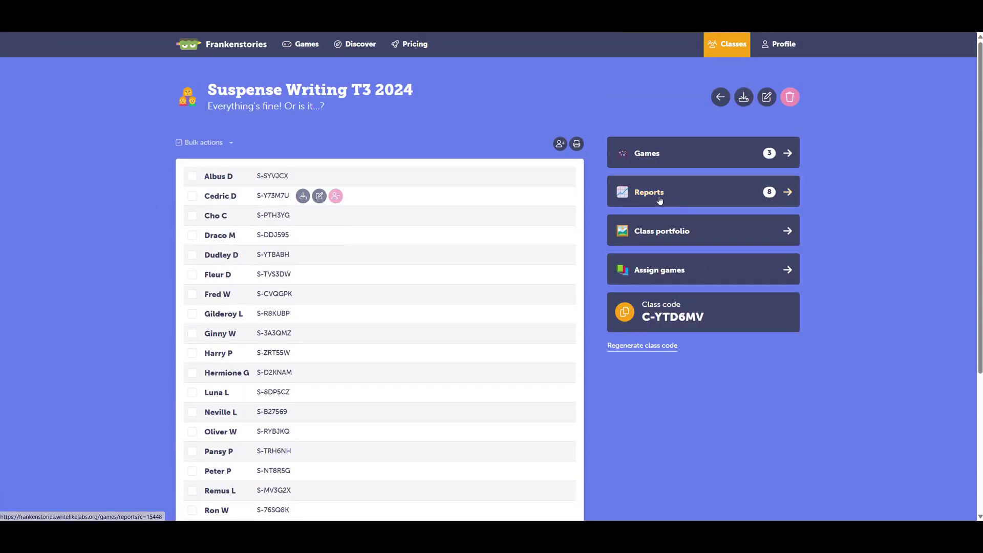
click(695, 233)
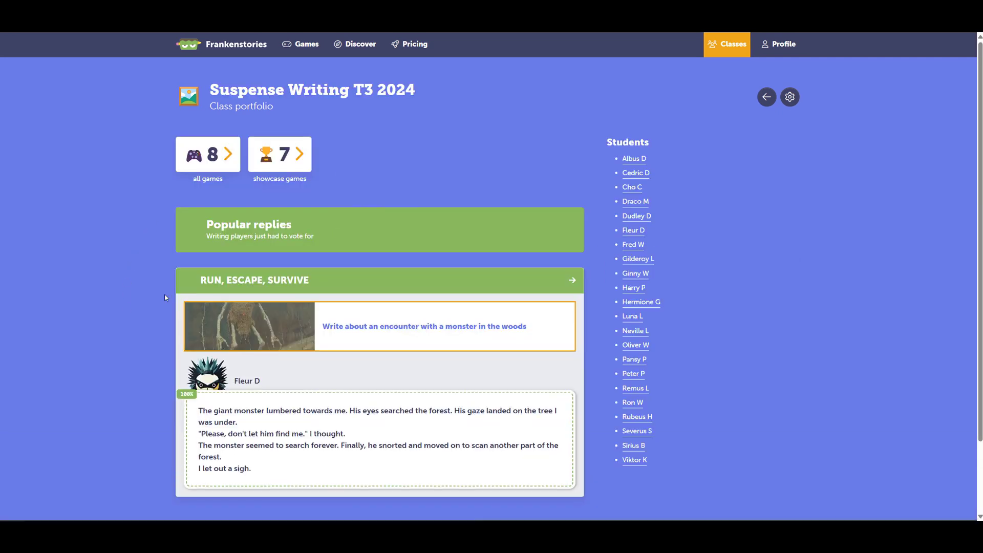
scroll(166, 256, down, 2)
scroll(501, 235, up, 2)
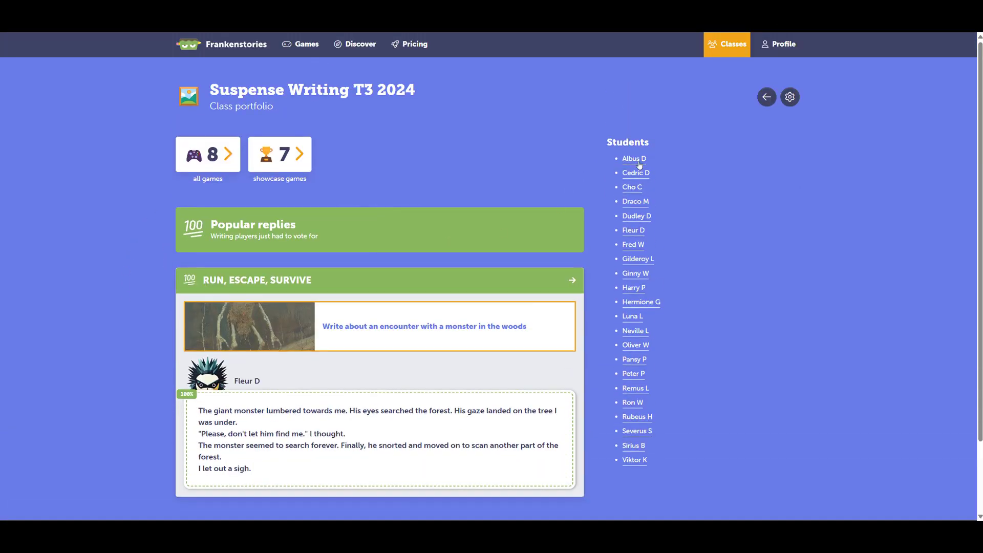
click(634, 188)
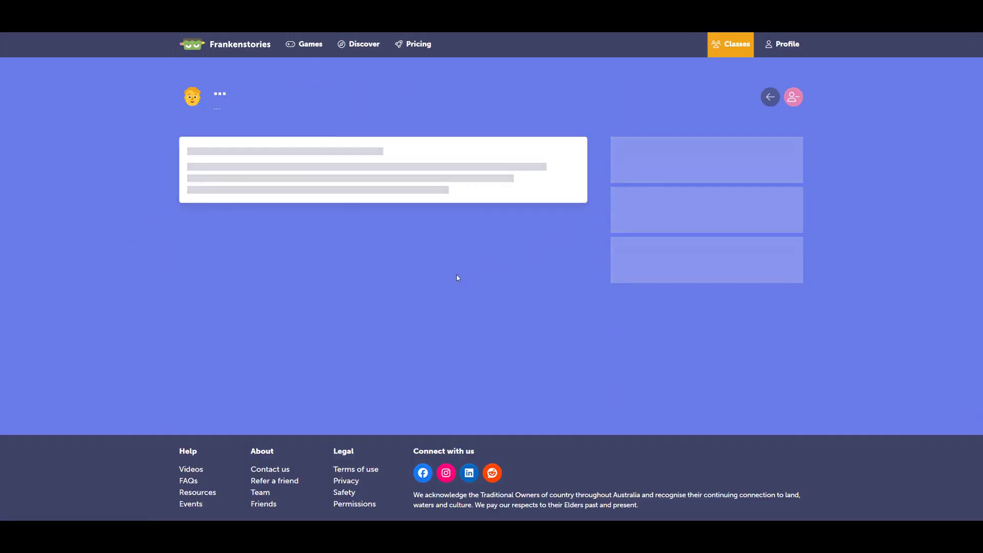